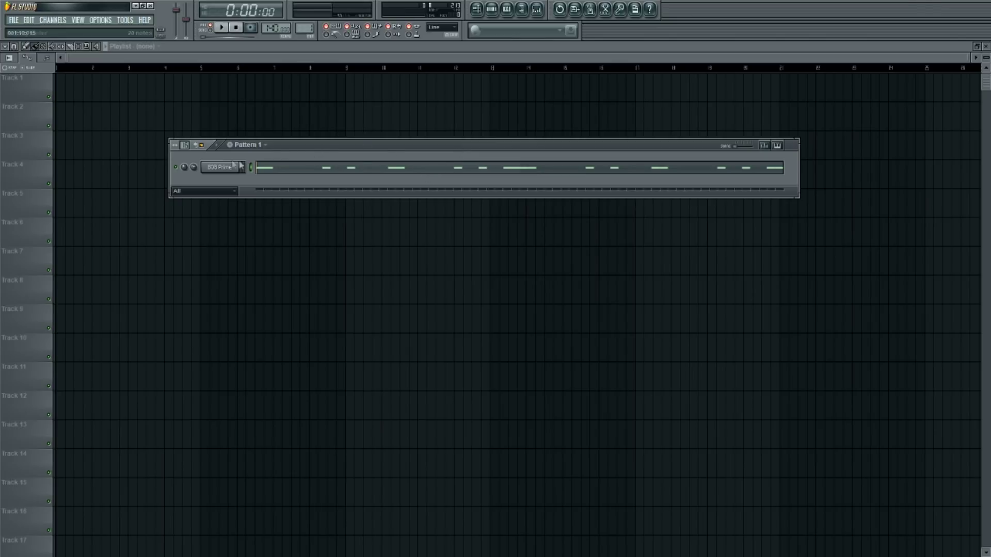
Play Pattern 1 briefly, stop playback, and open the 808 Prime channel's notes in the piano roll
{"action": "left_click_drag", "start_coordinate": [307, 152], "coordinate": [282, 149]}
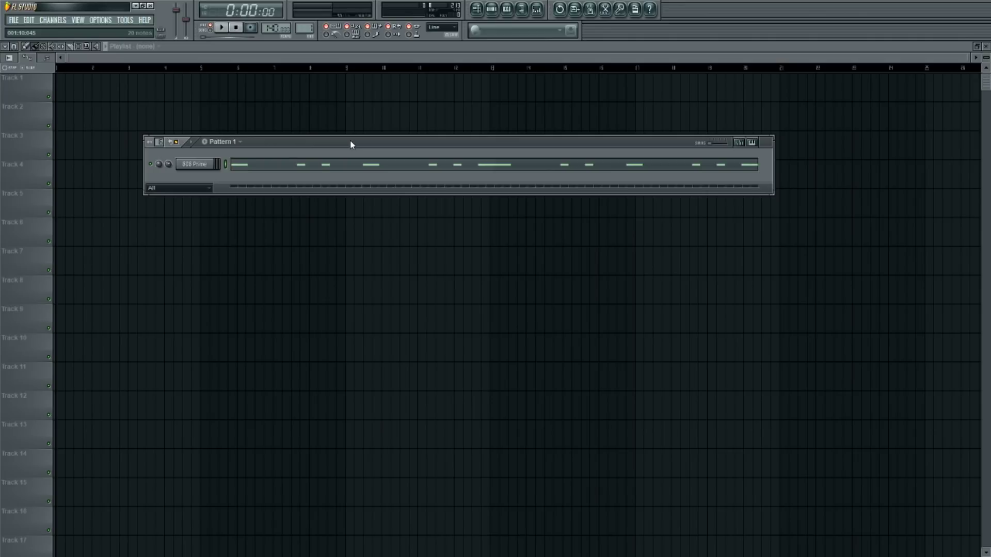
{"action": "key", "text": "space"}
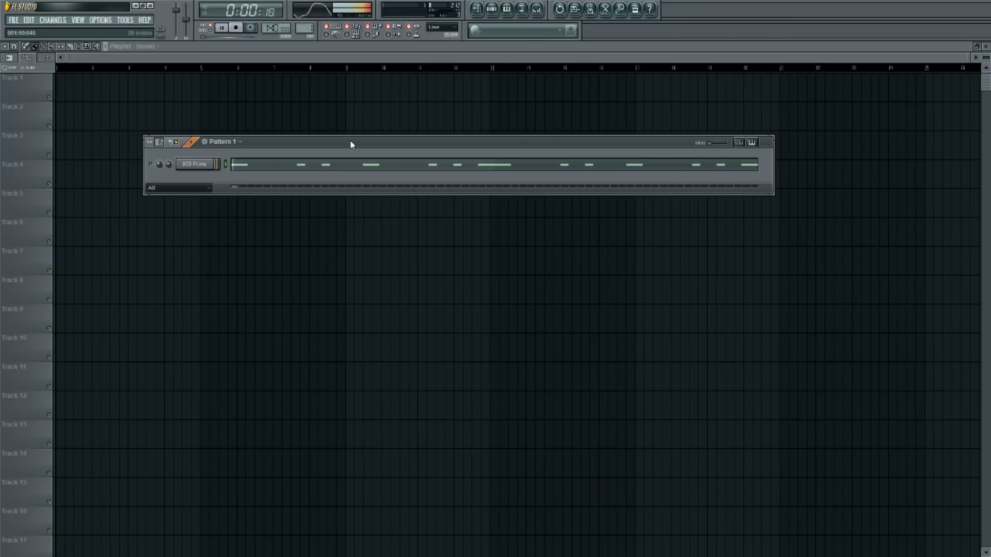
{"action": "key", "text": "space"}
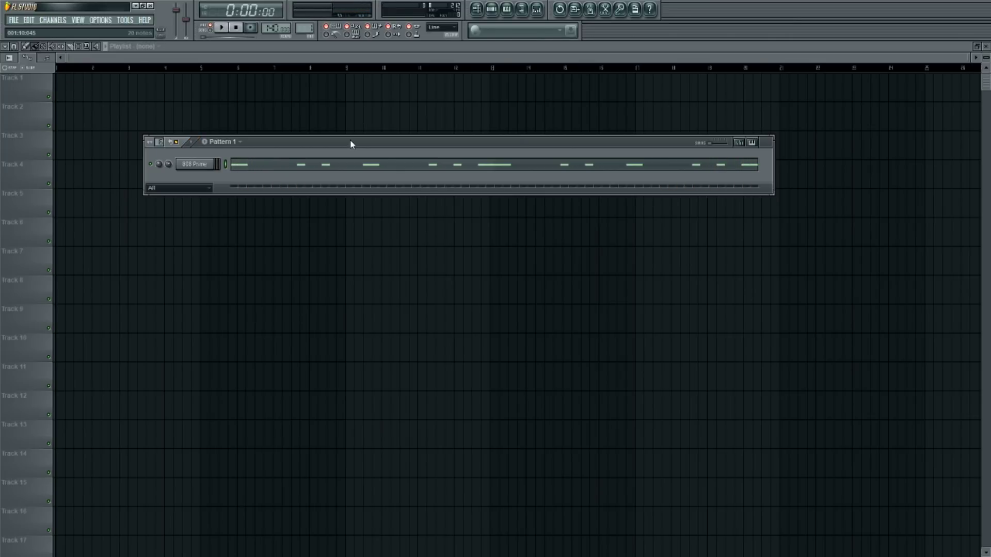
{"action": "left_click", "coordinate": [305, 164]}
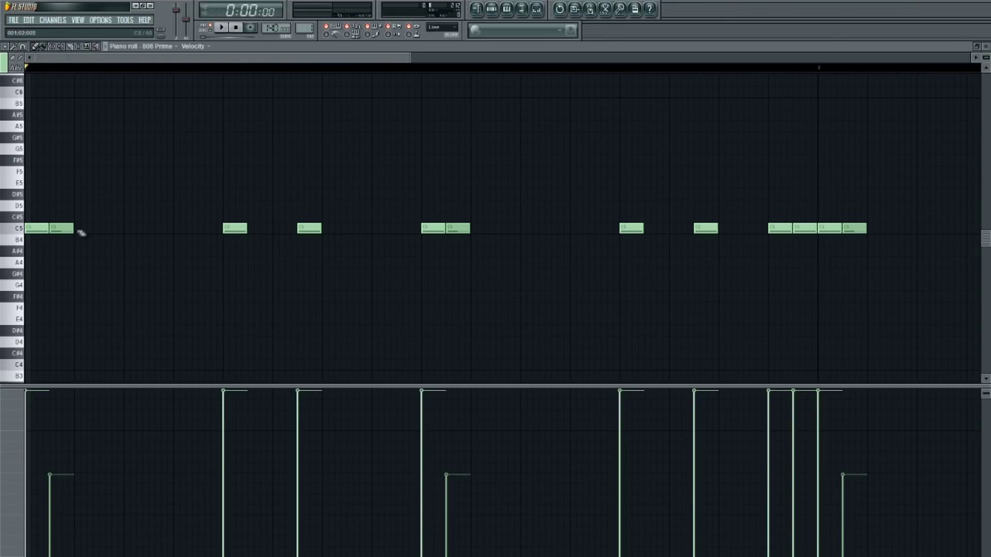
Add a trial G#5 note right after the two opening C5 notes, audition it twice, and delete it
{"action": "left_click", "coordinate": [59, 231]}
{"action": "left_click", "coordinate": [81, 140]}
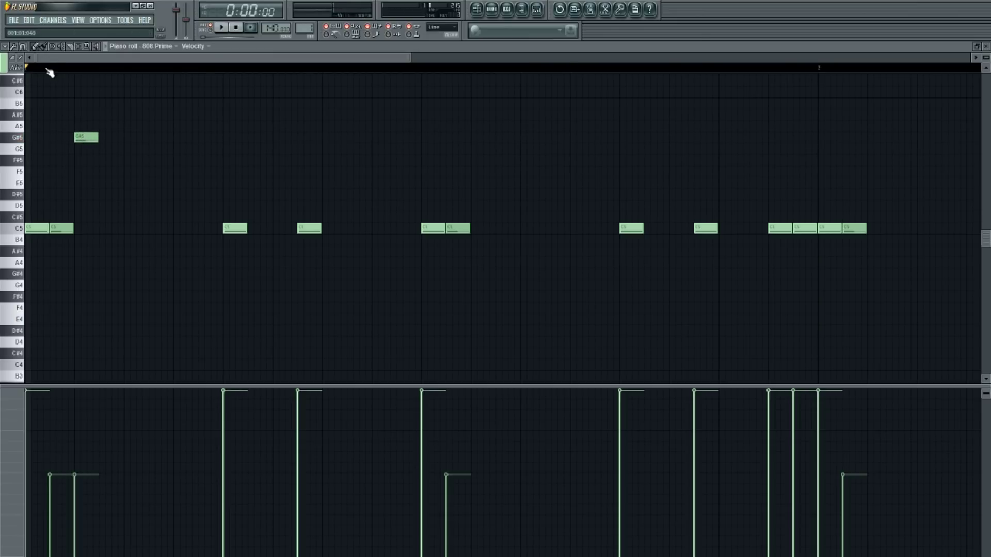
{"action": "key", "text": "space"}
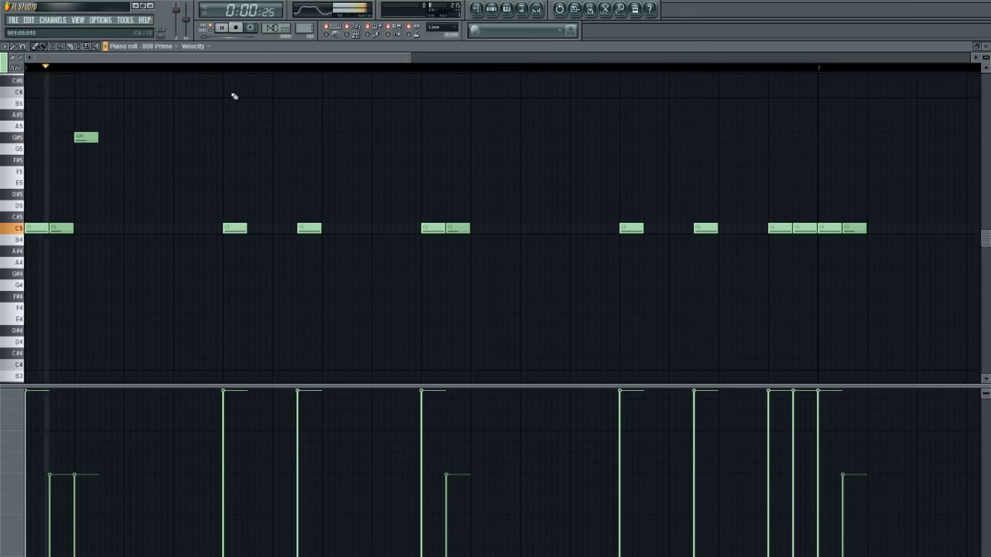
{"action": "key", "text": "space"}
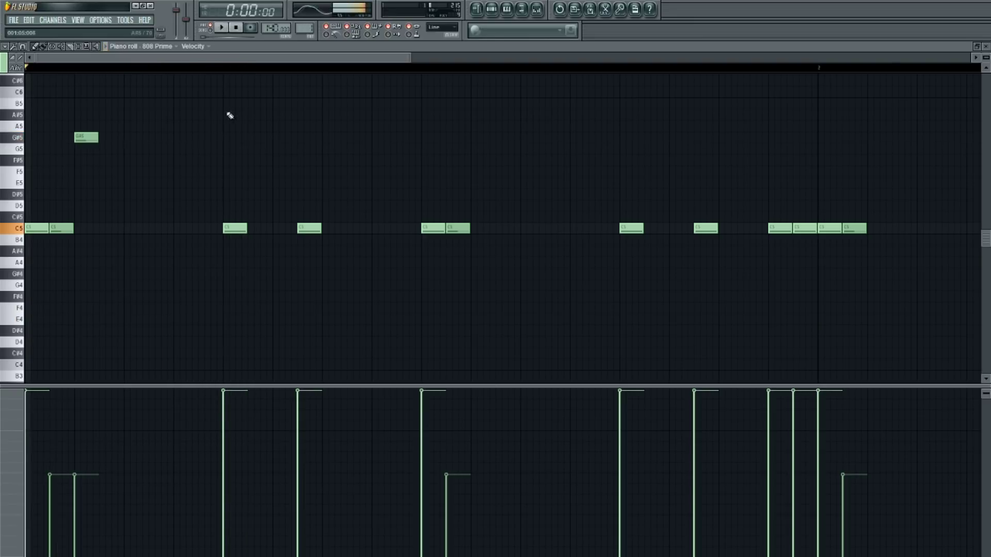
{"action": "key", "text": "space"}
{"action": "key", "text": "space"}
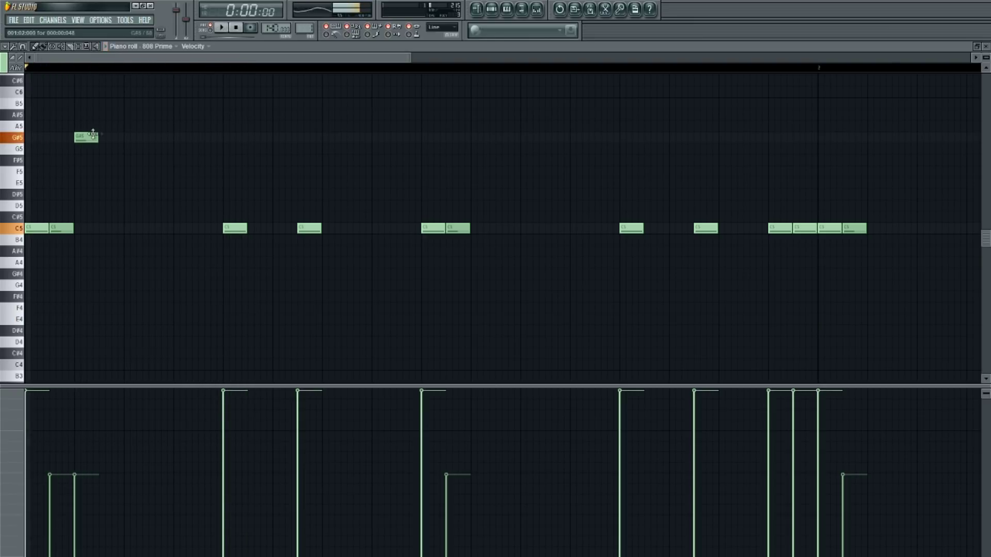
{"action": "right_click", "coordinate": [87, 137]}
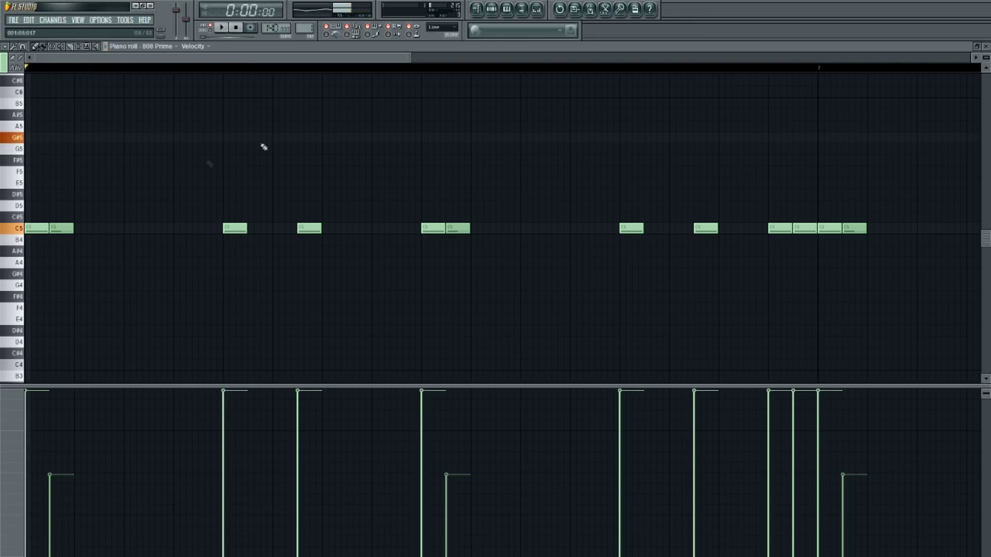
Show the step sequencer and open the 808 Prime channel settings, placing both windows over the upper part of the piano roll
{"action": "left_click", "coordinate": [499, 15]}
{"action": "left_click_drag", "start_coordinate": [336, 141], "coordinate": [310, 111]}
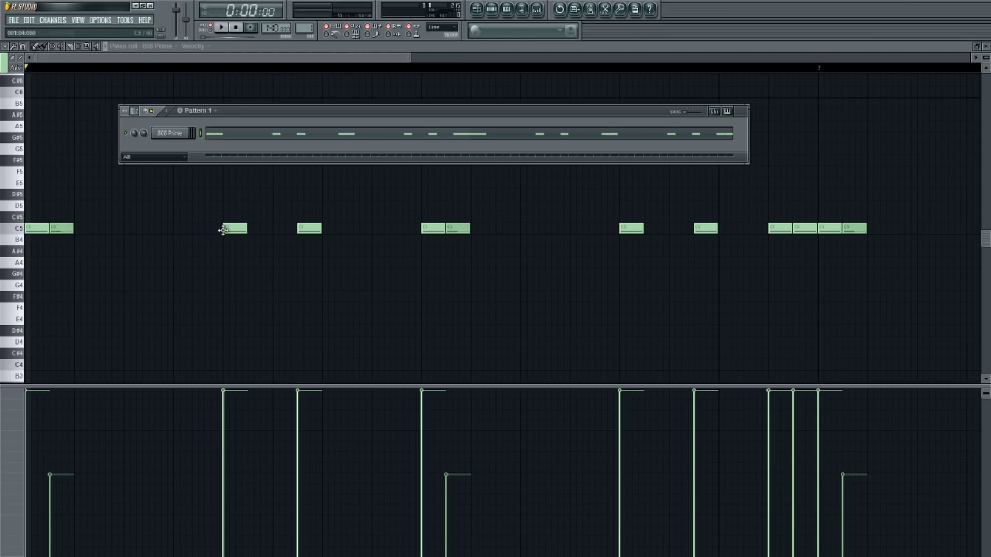
{"action": "left_click", "coordinate": [170, 134]}
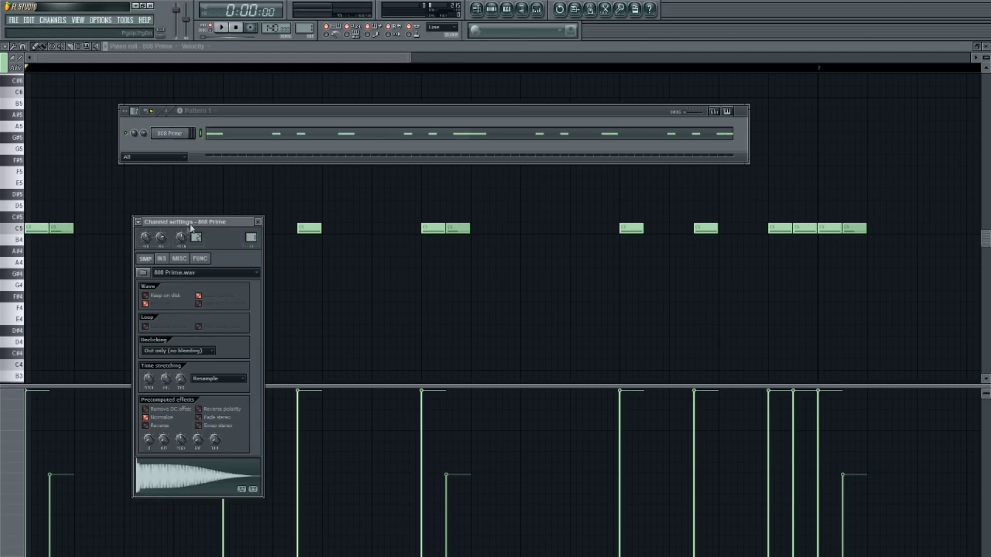
{"action": "left_click_drag", "start_coordinate": [193, 226], "coordinate": [360, 106]}
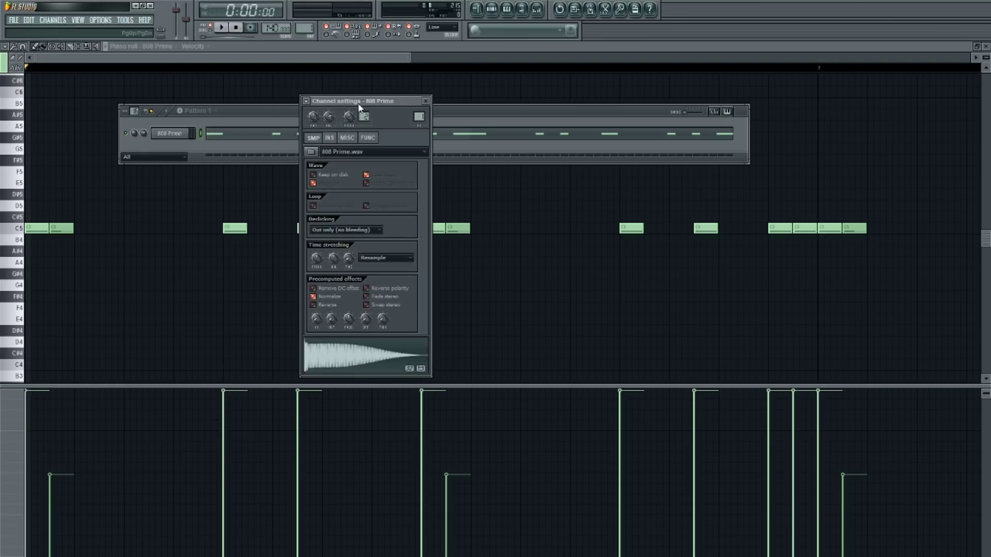
Make the 808 Prime channel cut itself so overlapping notes stop each other
{"action": "right_click", "coordinate": [172, 138]}
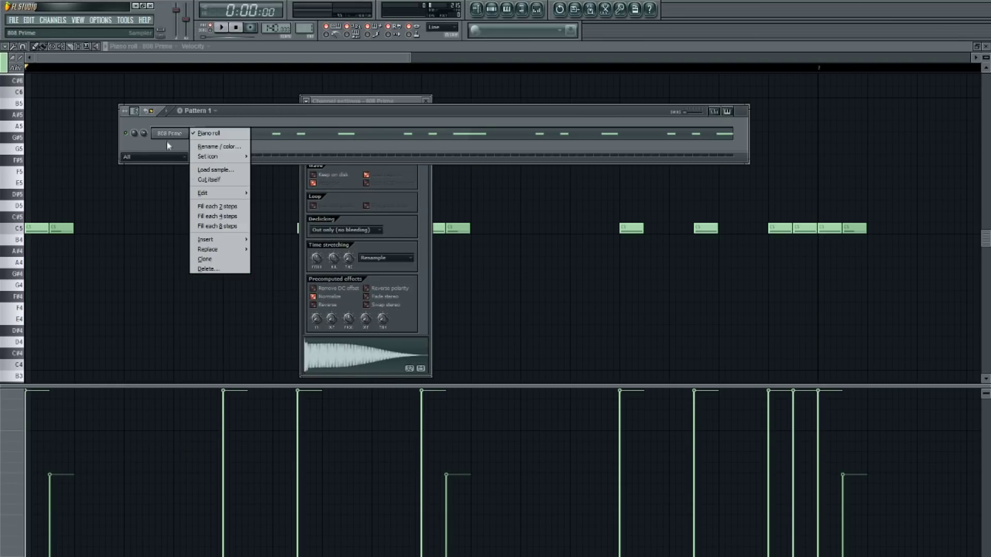
{"action": "left_click", "coordinate": [166, 142]}
{"action": "right_click", "coordinate": [172, 133]}
{"action": "left_click", "coordinate": [170, 147]}
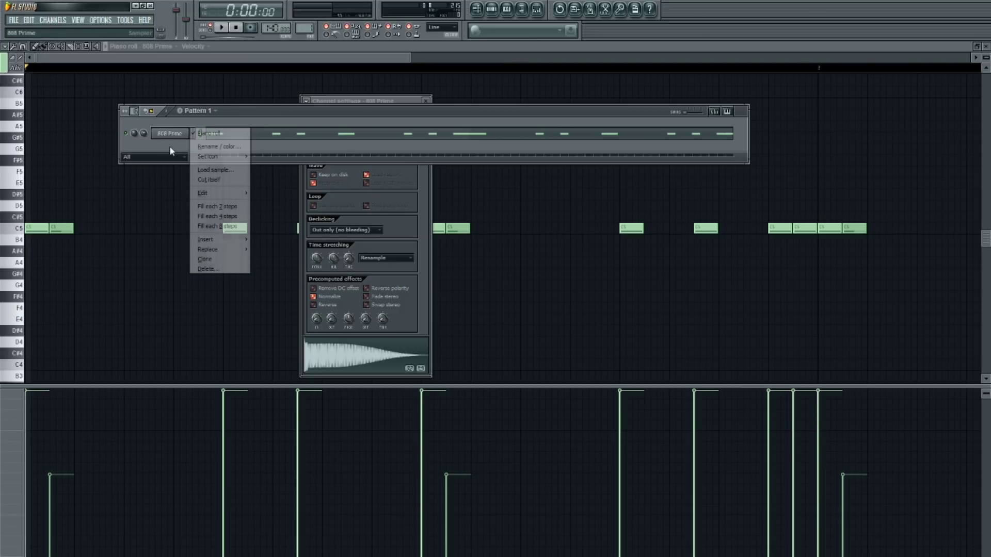
{"action": "right_click", "coordinate": [174, 134]}
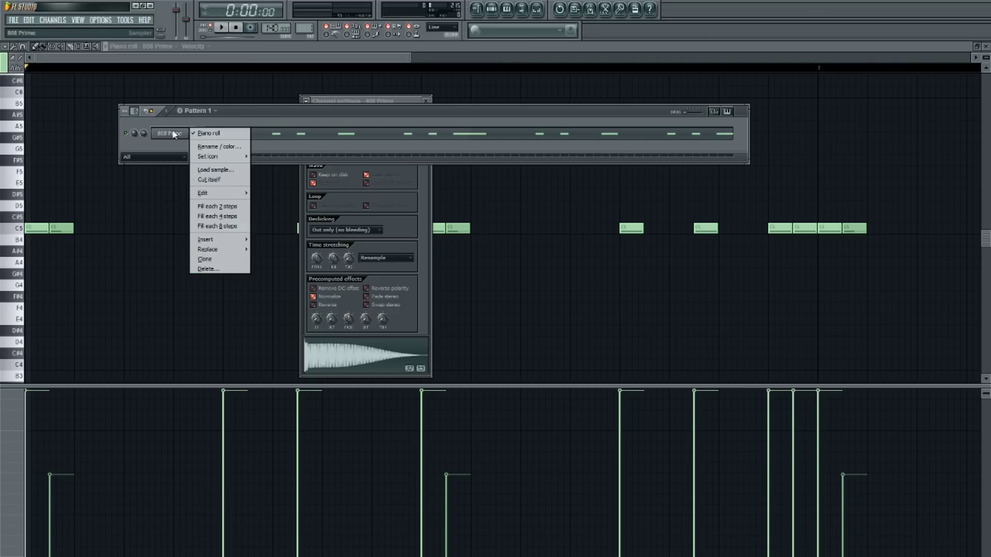
{"action": "left_click", "coordinate": [221, 180]}
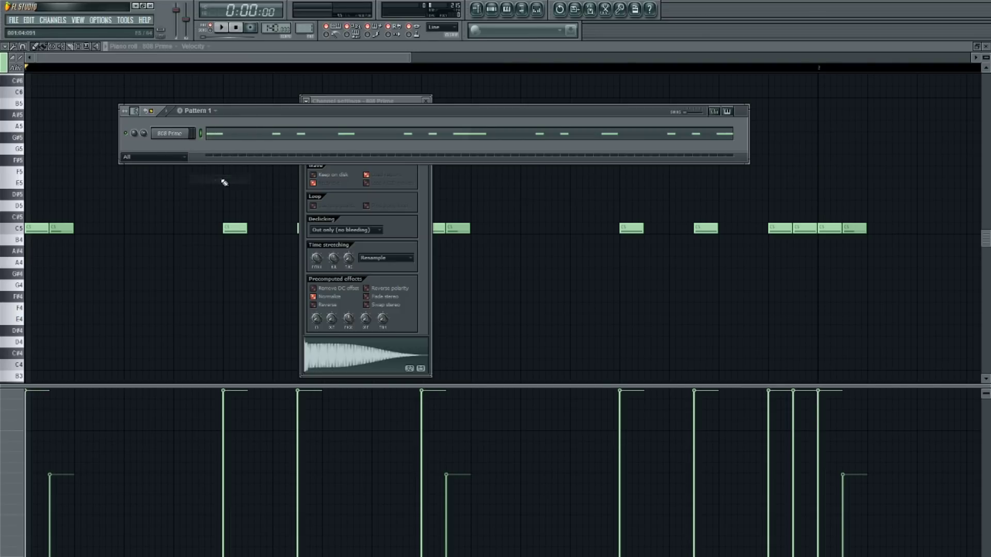
Review the 808 Prime sample's Normalize and time stretching settings, and show its instrument volume envelope
{"action": "left_click", "coordinate": [349, 102]}
{"action": "left_click_drag", "start_coordinate": [349, 102], "coordinate": [336, 88]}
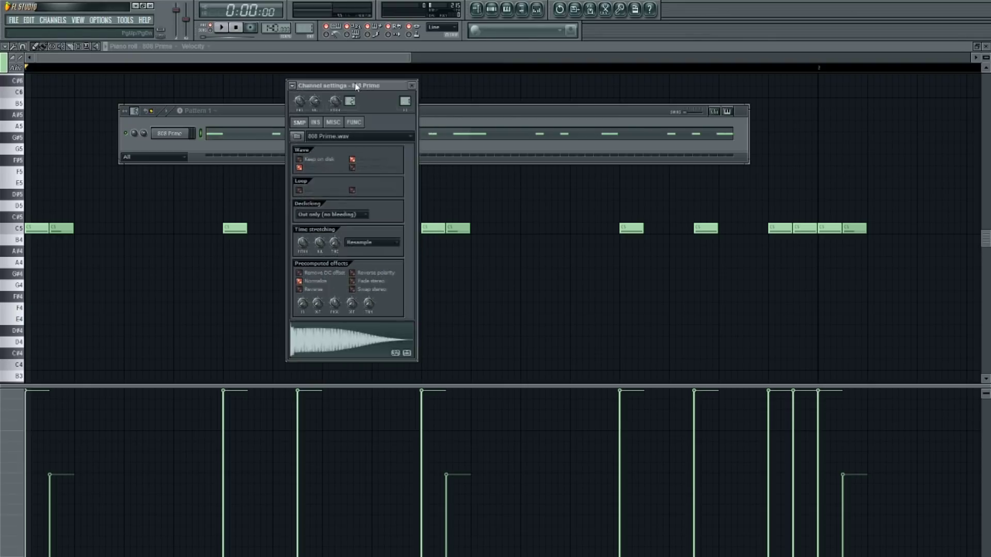
{"action": "left_click", "coordinate": [318, 283]}
{"action": "left_click", "coordinate": [316, 283]}
{"action": "left_click", "coordinate": [316, 283]}
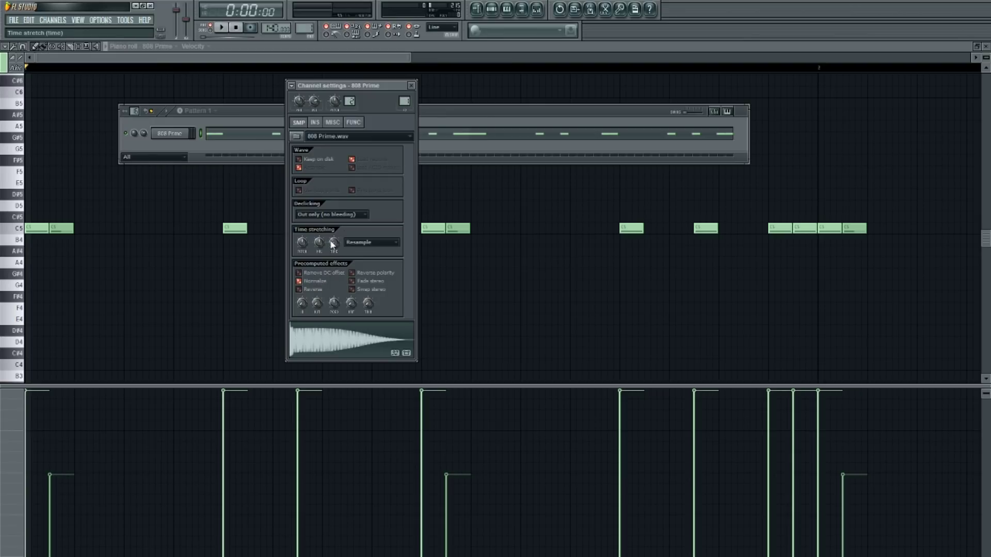
{"action": "right_click", "coordinate": [332, 242]}
{"action": "left_click", "coordinate": [343, 246]}
{"action": "left_click", "coordinate": [317, 123]}
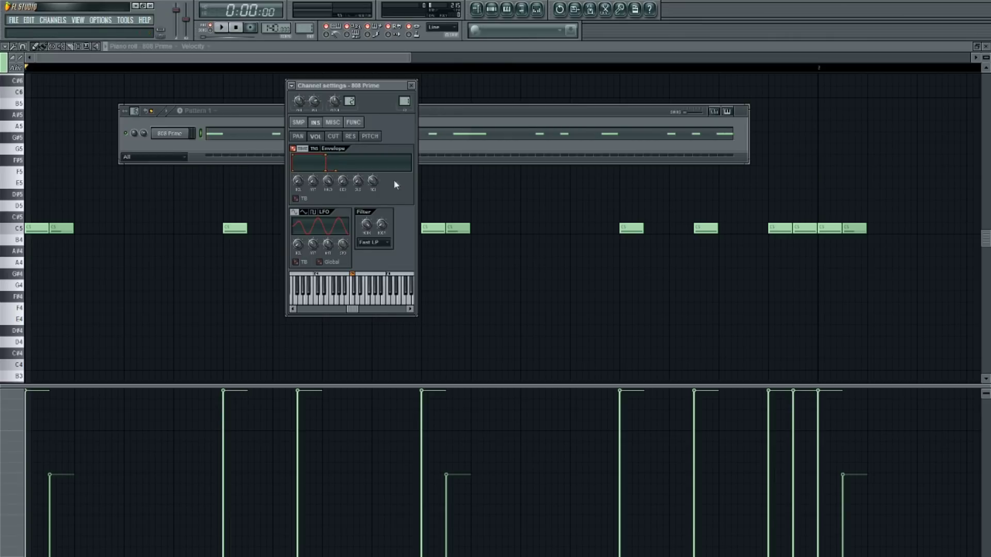
Return to the piano roll and audition the 808 Prime sound at G5 and repeatedly at G4
{"action": "left_click", "coordinate": [453, 115]}
{"action": "left_click_drag", "start_coordinate": [237, 124], "coordinate": [265, 159]}
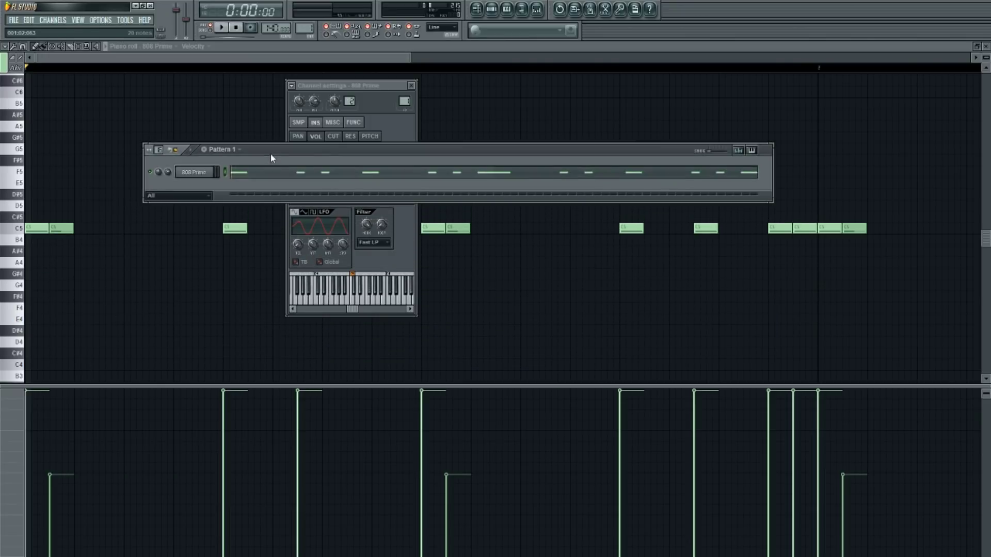
{"action": "left_click", "coordinate": [11, 149]}
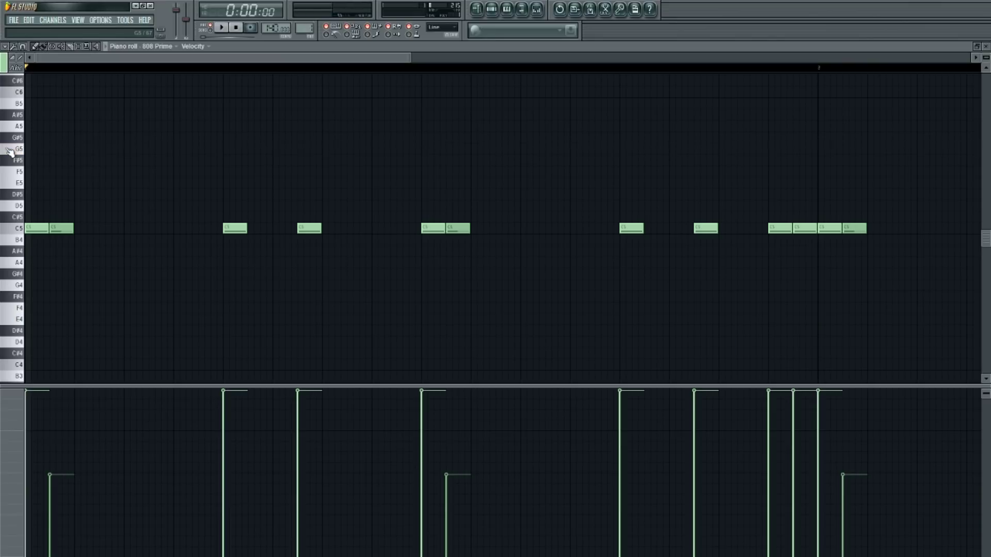
{"action": "left_click", "coordinate": [11, 149]}
{"action": "key", "text": "b"}
{"action": "key", "text": "b"}
{"action": "key", "text": "b"}
{"action": "key", "text": "b"}
{"action": "key", "text": "b"}
{"action": "key", "text": "b"}
{"action": "key", "text": "b"}
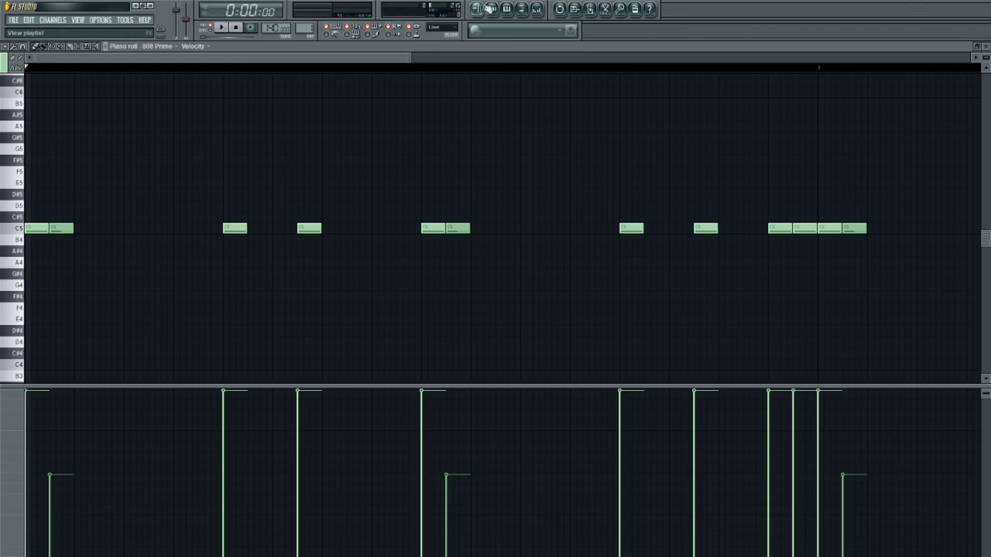
Reopen the 808 Prime channel settings and compare the sound by alternately auditioning G4 and D6 with the volume envelope in view
{"action": "key", "text": "F6"}
{"action": "left_click", "coordinate": [210, 172]}
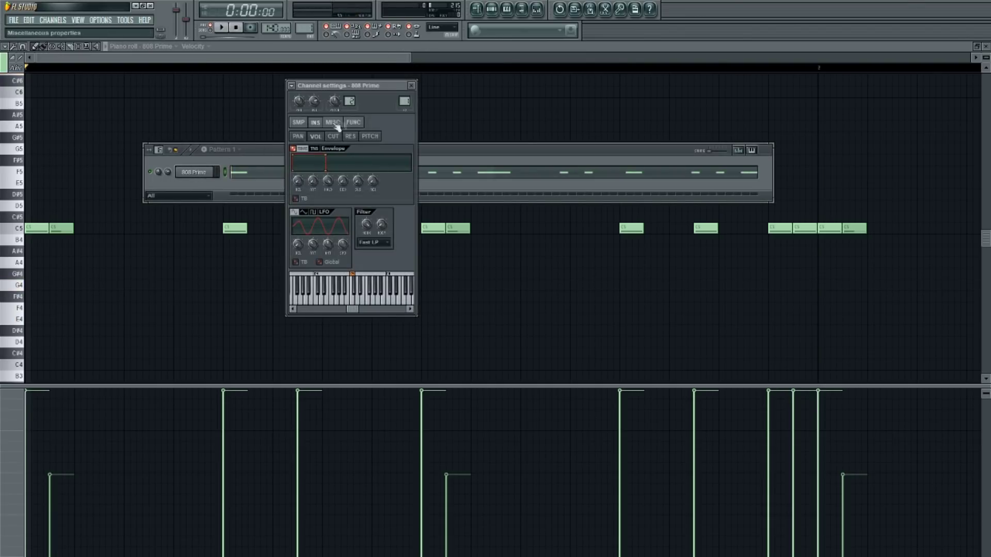
{"action": "key", "text": "b"}
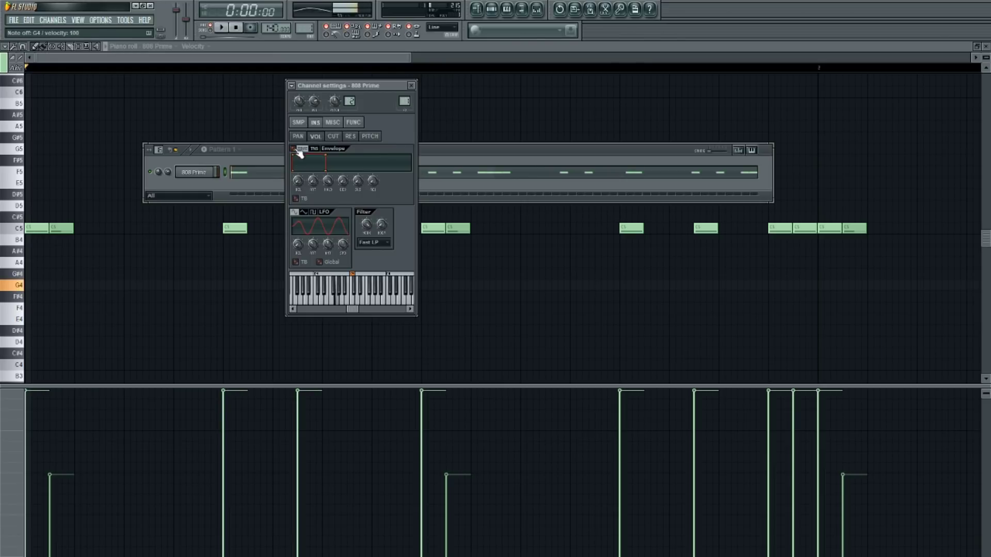
{"action": "key", "text": "o"}
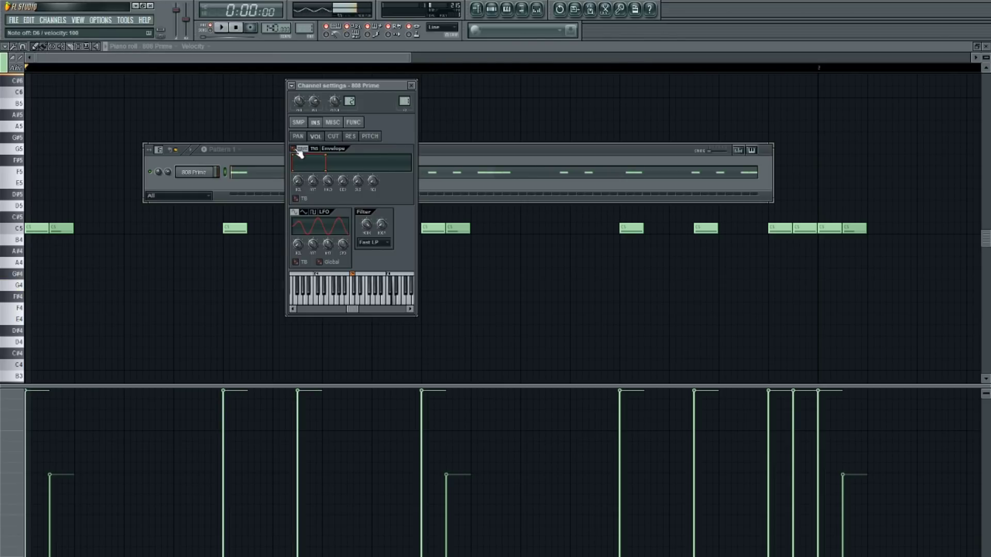
{"action": "key", "text": "b"}
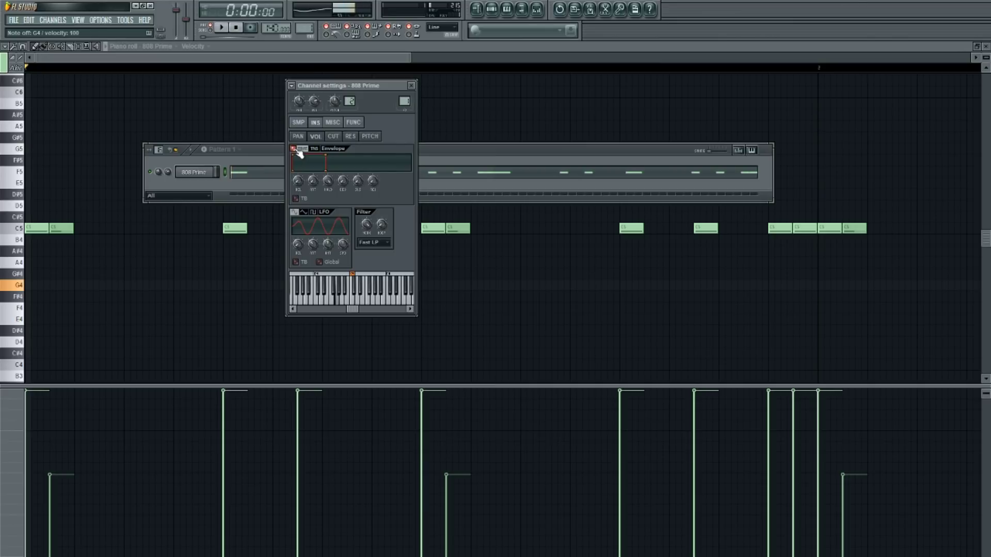
{"action": "key", "text": "b"}
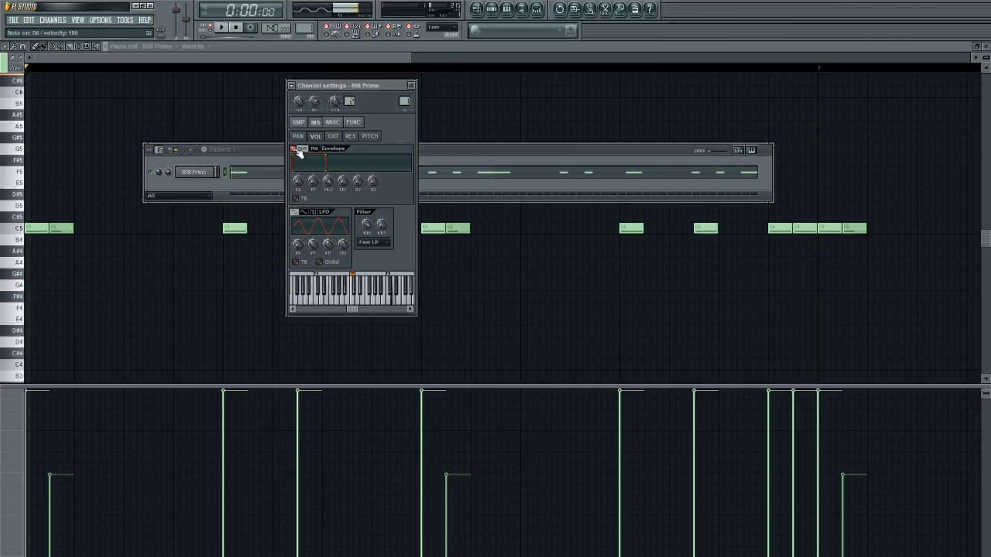
{"action": "key", "text": "o"}
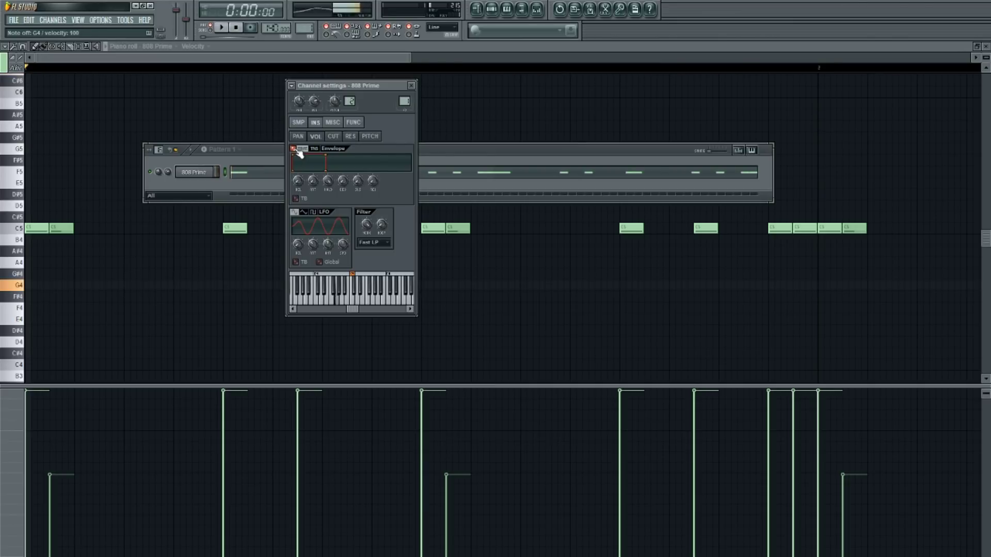
{"action": "key", "text": "o"}
{"action": "key", "text": "b"}
{"action": "key", "text": "o"}
{"action": "key", "text": "b"}
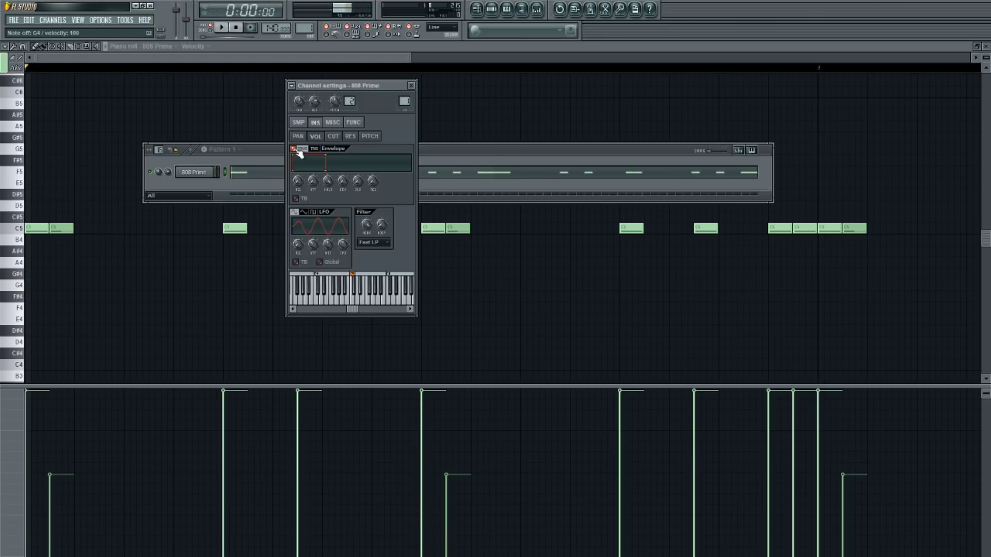
Play the pattern and add a short C6 note ending at the middle of bar 1, raised to maximum velocity
{"action": "left_click", "coordinate": [195, 126]}
{"action": "key", "text": "space"}
{"action": "left_click", "coordinate": [239, 139]}
{"action": "right_click", "coordinate": [240, 139]}
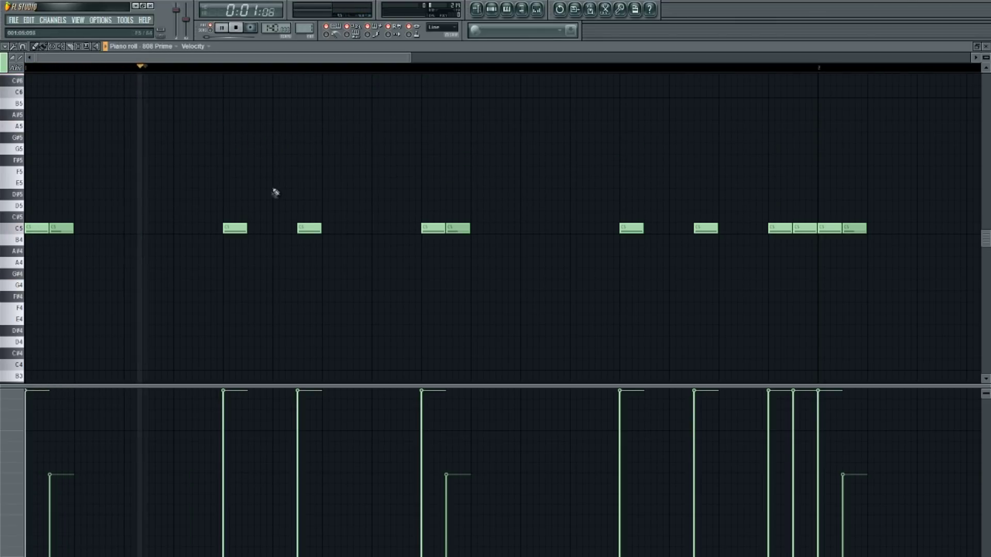
{"action": "left_click", "coordinate": [411, 92]}
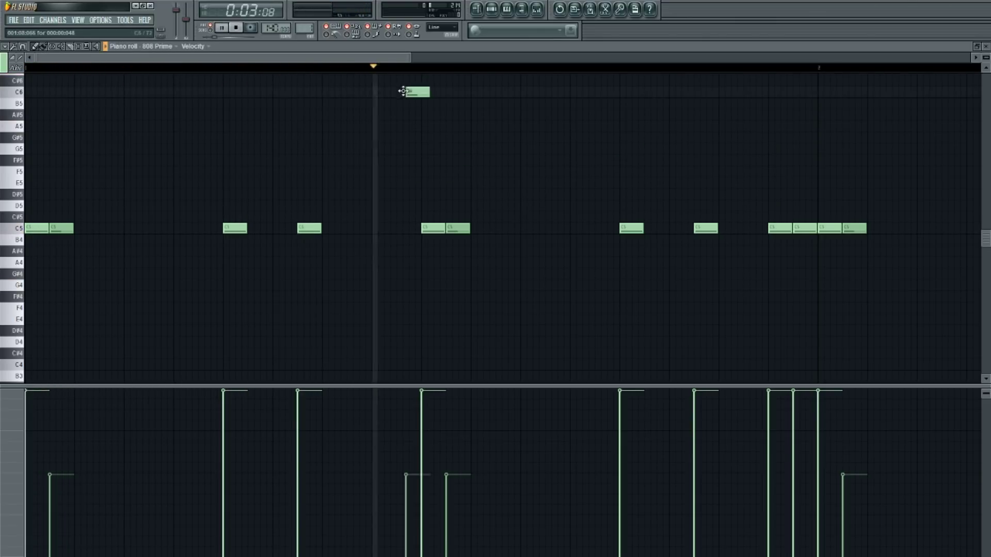
{"action": "left_click_drag", "start_coordinate": [413, 409], "coordinate": [439, 386]}
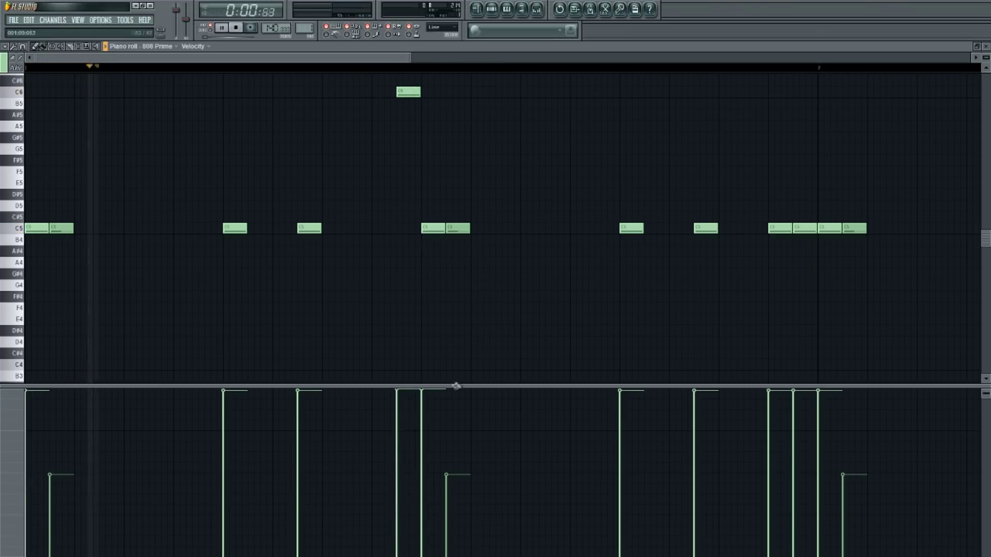
Raise the velocity of every note in both bars to maximum and extend each note to meet the next one
{"action": "scroll", "coordinate": [464, 388], "scroll_direction": "down", "scroll_amount": 3}
{"action": "mouse_move", "coordinate": [811, 423]}
{"action": "left_mouse_down"}
{"action": "mouse_move", "coordinate": [610, 315]}
{"action": "mouse_move", "coordinate": [64, 239]}
{"action": "mouse_move", "coordinate": [4, 219]}
{"action": "left_mouse_up"}
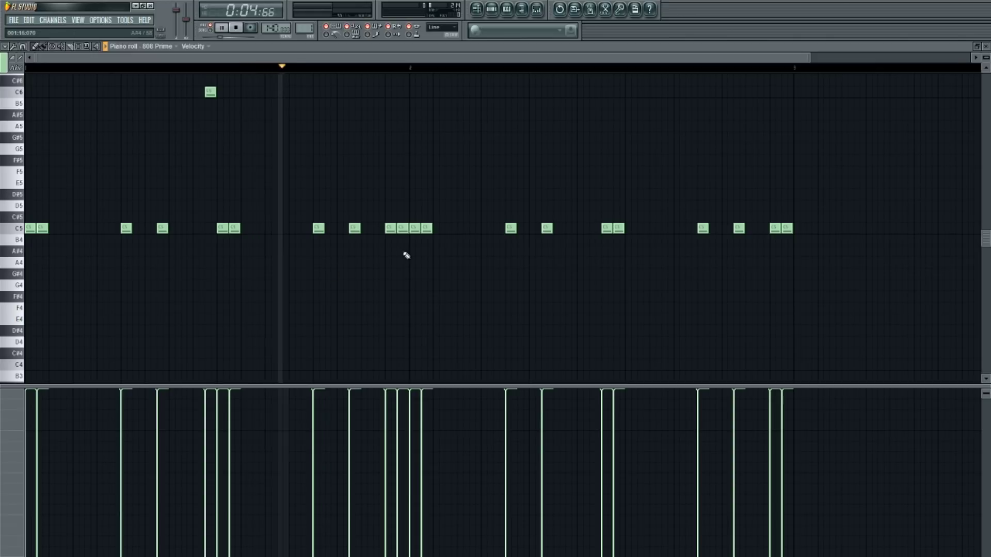
{"action": "key", "text": "alt+r"}
{"action": "key", "text": "Return"}
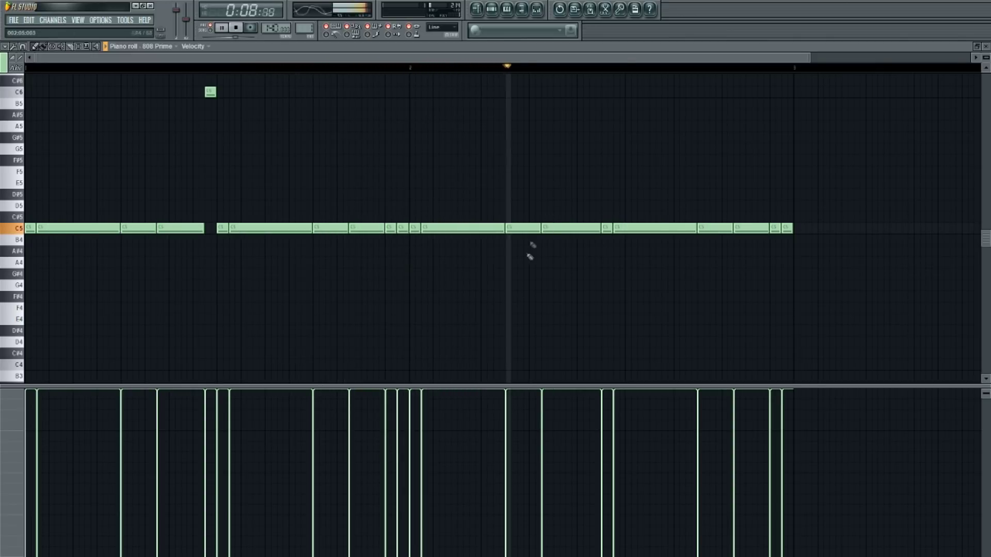
Transpose the short C5 note at the middle of bar 2 up one octave to C6
{"action": "left_click_drag", "start_coordinate": [537, 247], "coordinate": [541, 228]}
{"action": "left_click_drag", "start_coordinate": [608, 245], "coordinate": [610, 232]}
{"action": "key", "text": "ctrl+Up"}
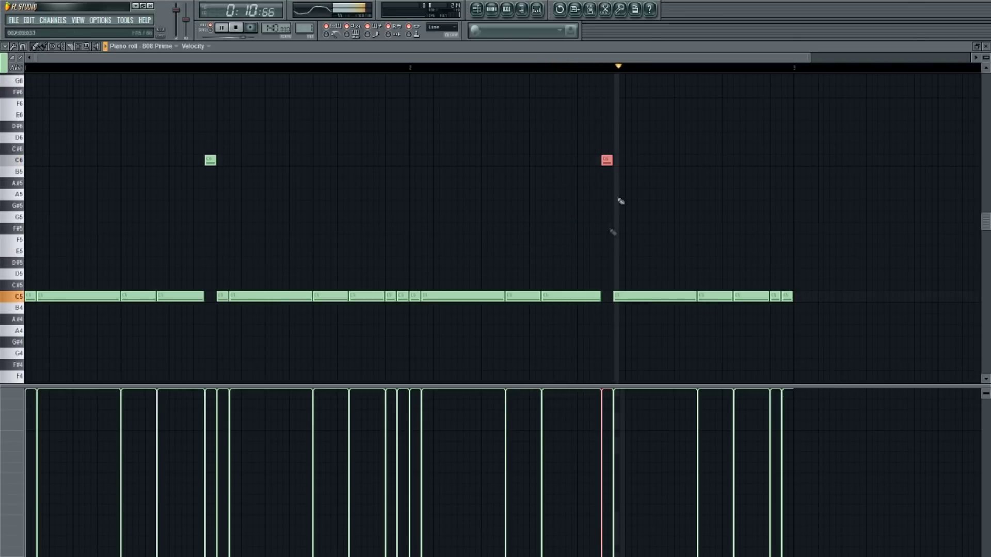
Shorten the second-to-last C5 note at the end of bar 2 to half its length and transpose it up one octave to C6
{"action": "scroll", "coordinate": [777, 317], "scroll_direction": "up", "scroll_amount": 7}
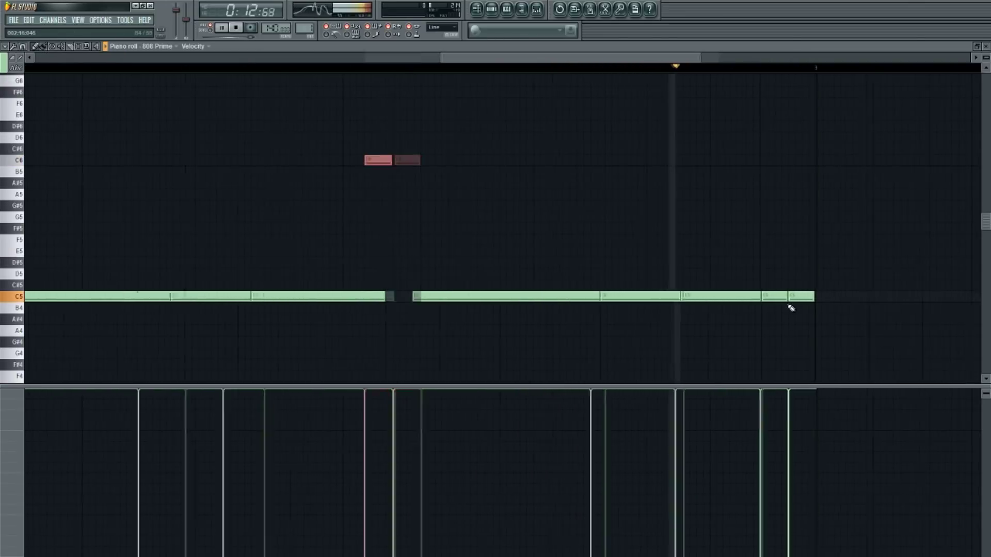
{"action": "key", "text": "space"}
{"action": "left_click_drag", "start_coordinate": [789, 296], "coordinate": [761, 304]}
{"action": "left_click", "coordinate": [750, 295], "text": "ctrl"}
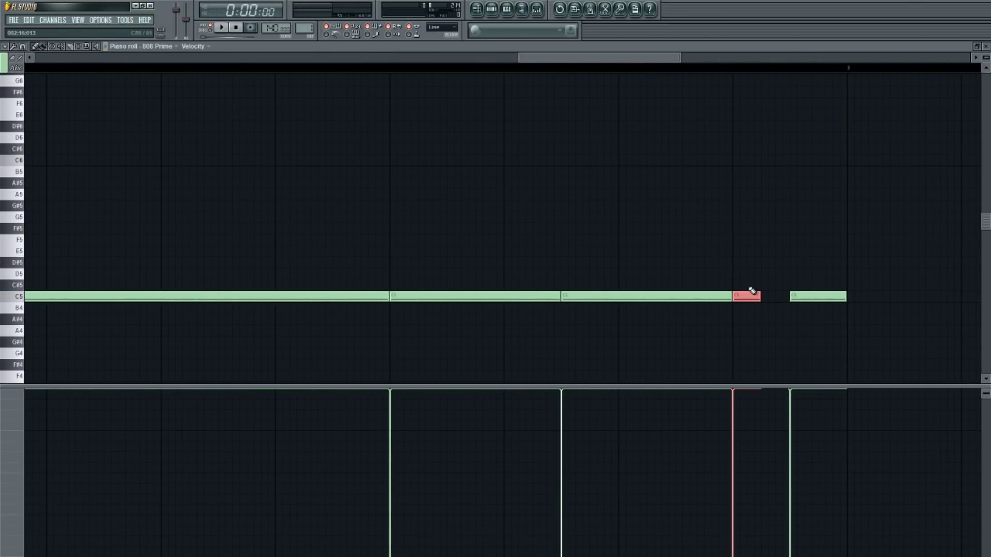
{"action": "key", "text": "ctrl+Up"}
Play the two-bar pattern from the start to listen to the octave jumps at the middle and end of bar 2
{"action": "scroll", "coordinate": [682, 73], "scroll_direction": "down", "scroll_amount": 4}
{"action": "scroll", "coordinate": [680, 73], "scroll_direction": "down", "scroll_amount": 1}
{"action": "key", "text": "space"}
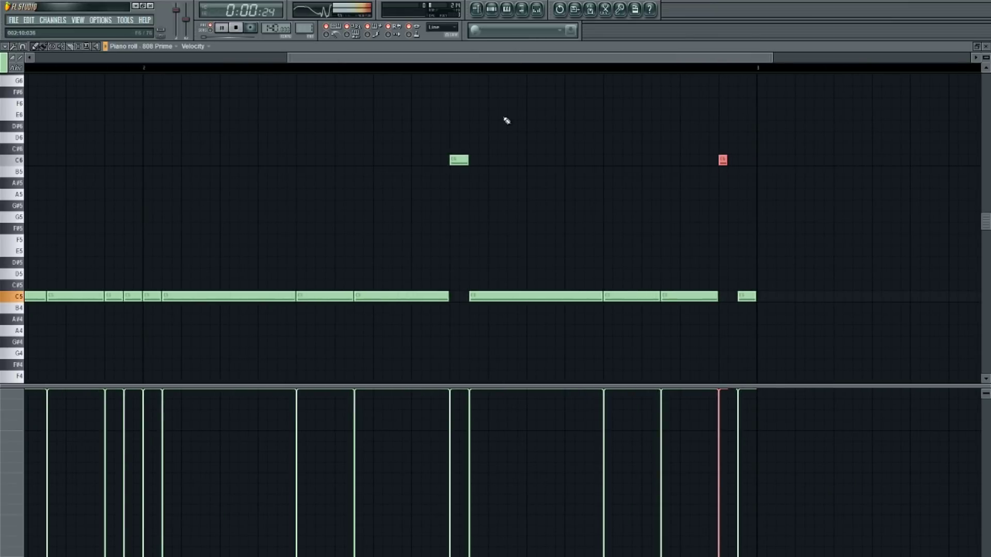
{"action": "scroll", "coordinate": [414, 137], "scroll_direction": "down", "scroll_amount": 2}
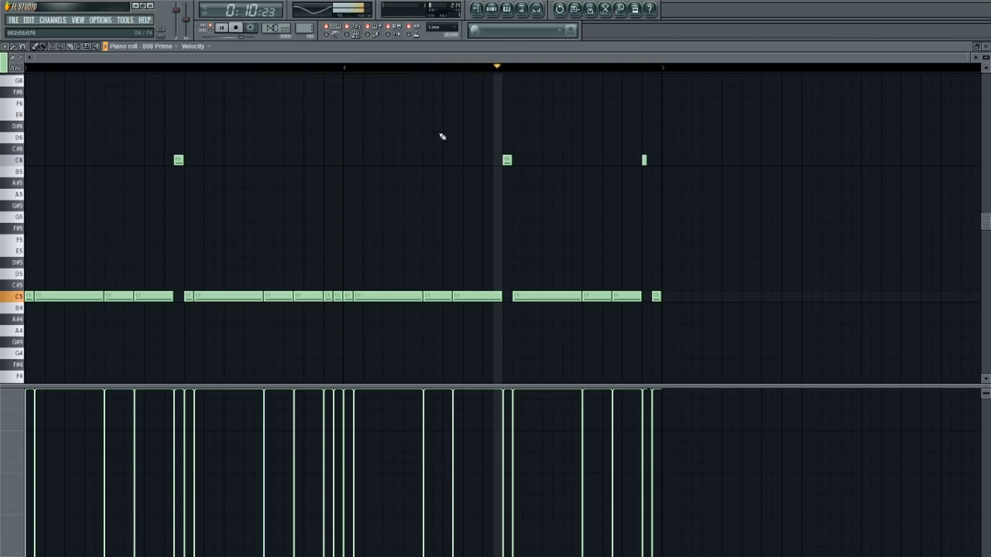
Shorten the long C5 note near the start of bar 2 by about a third, leaving a gap before the next note
{"action": "key", "text": "space"}
{"action": "left_click_drag", "start_coordinate": [388, 323], "coordinate": [395, 297]}
{"action": "scroll", "coordinate": [400, 279], "scroll_direction": "up", "scroll_amount": 2, "text": "ctrl"}
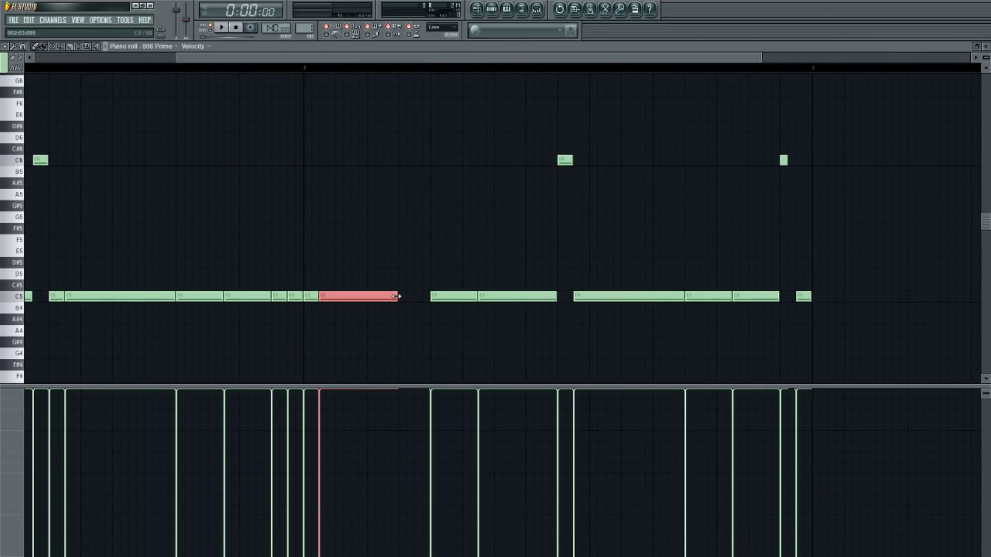
Select all C5 notes across both bars and trim their ends together slightly, leaving a small gap after each one
{"action": "scroll", "coordinate": [400, 296], "scroll_direction": "down", "scroll_amount": 2, "text": "ctrl"}
{"action": "left_click_drag", "start_coordinate": [681, 312], "coordinate": [26, 259], "text": "ctrl"}
{"action": "scroll", "coordinate": [253, 308], "scroll_direction": "up", "scroll_amount": 3, "text": "ctrl"}
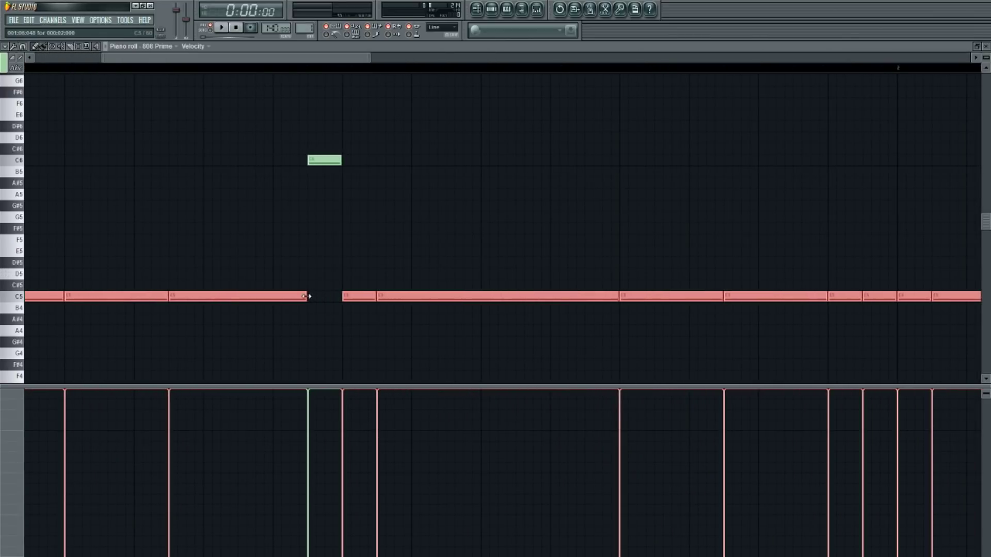
{"action": "mouse_move", "coordinate": [307, 297]}
{"action": "left_mouse_down"}
{"action": "mouse_move", "coordinate": [274, 299]}
{"action": "mouse_move", "coordinate": [300, 299]}
{"action": "left_mouse_up"}
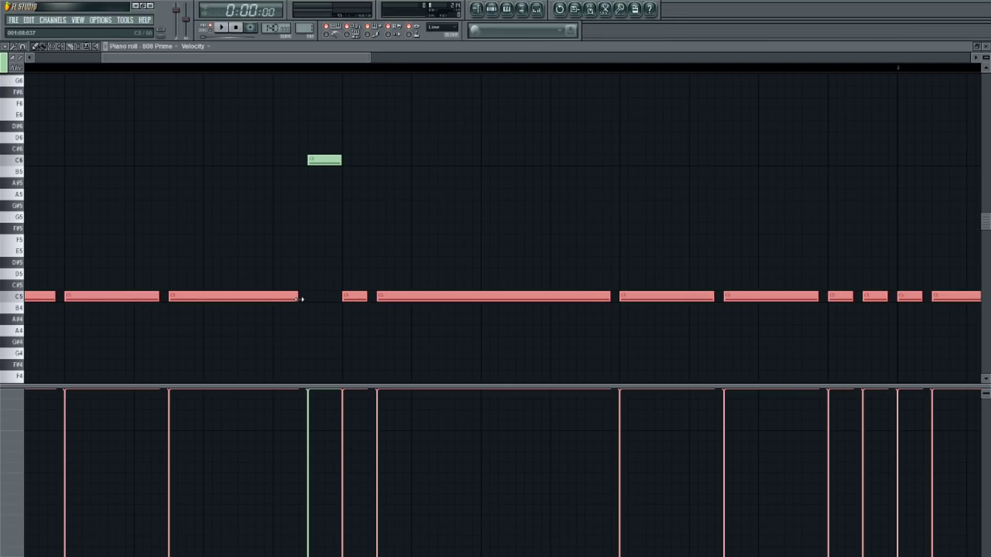
Clear the note selection and play both bars through to check the bass line with its trimmed notes
{"action": "key", "text": "space"}
{"action": "left_click", "coordinate": [353, 257], "text": "ctrl"}
{"action": "scroll", "coordinate": [354, 258], "scroll_direction": "down", "scroll_amount": 3, "text": "ctrl"}
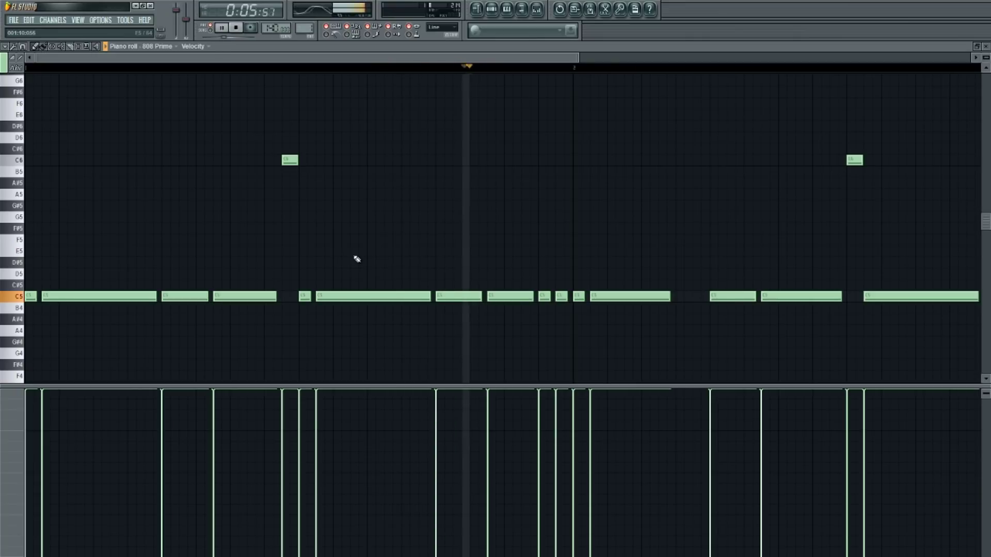
{"action": "scroll", "coordinate": [356, 258], "scroll_direction": "down", "scroll_amount": 3}
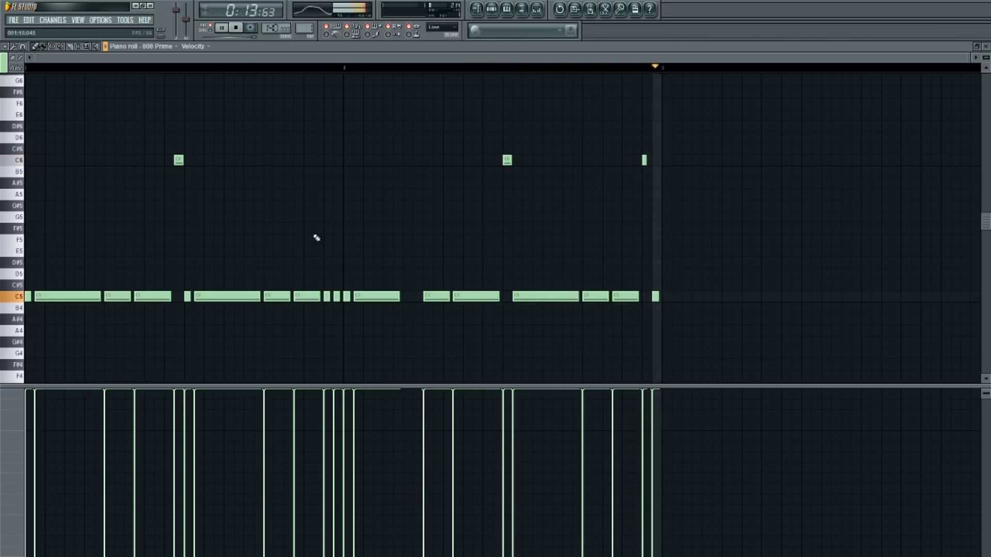
{"action": "key", "text": "space"}
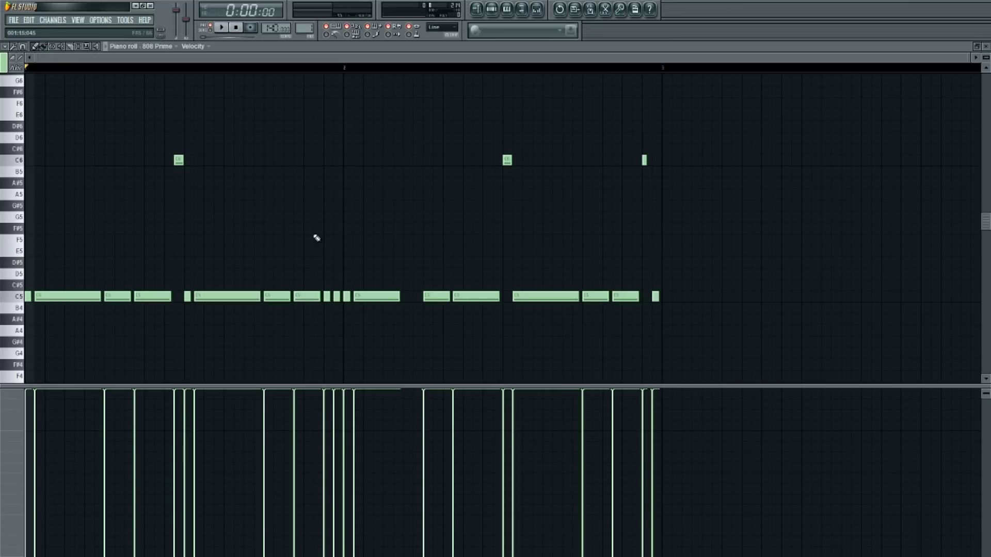